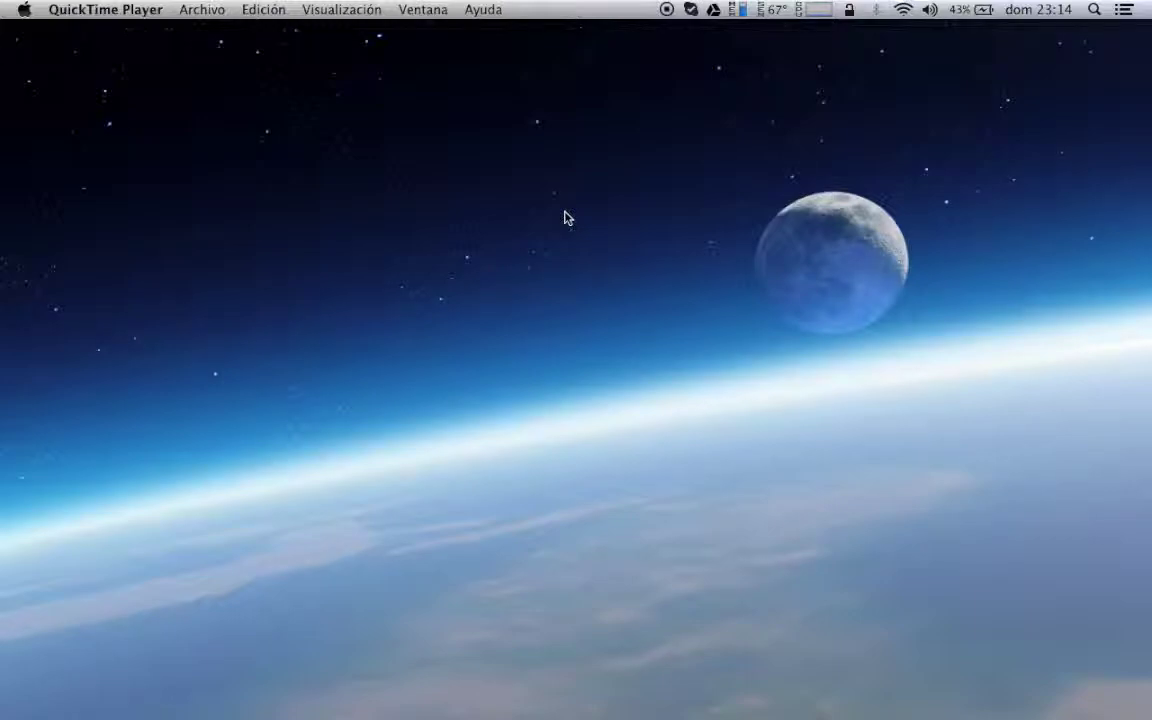
- In Safari, open Herramientas > Editor de secuencia de comandos from the untitled spreadsheet
mouse_move(458, 716)
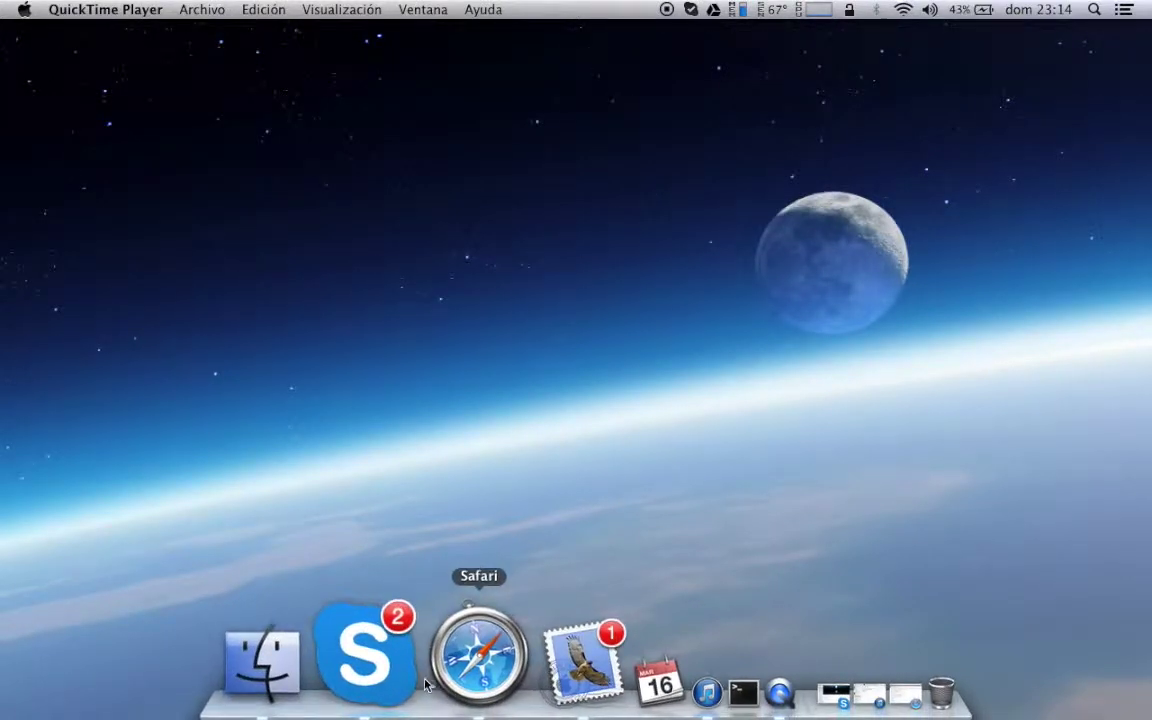
left_click(443, 660)
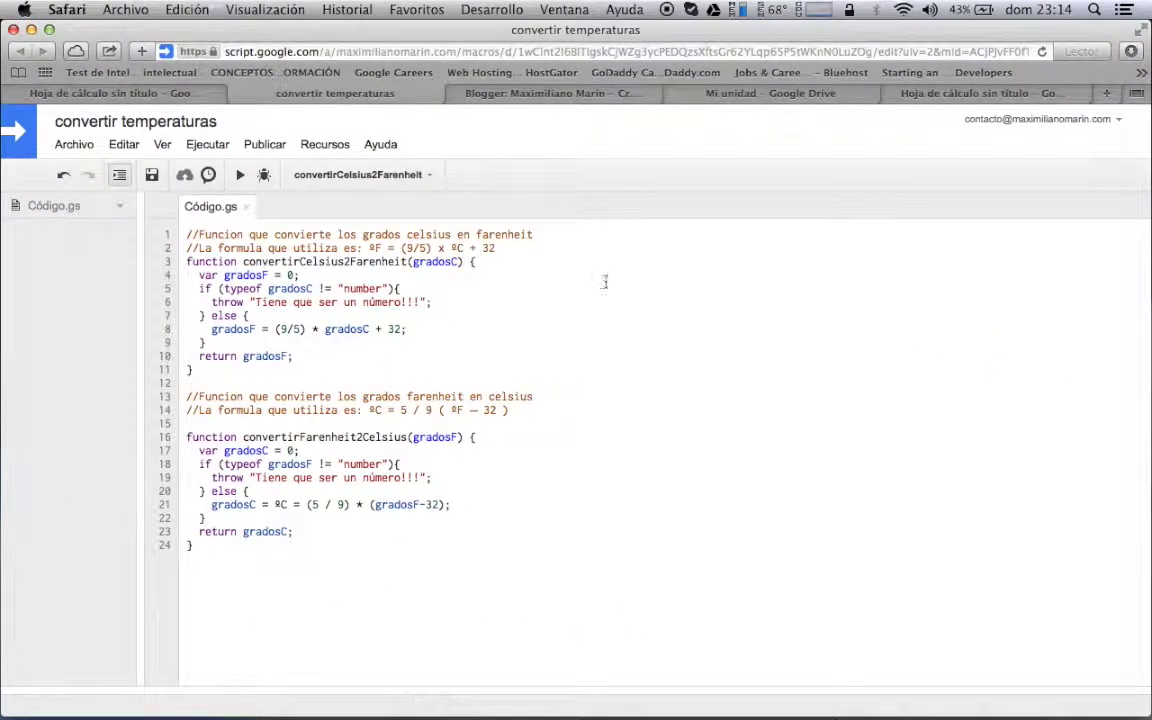
left_click(925, 93)
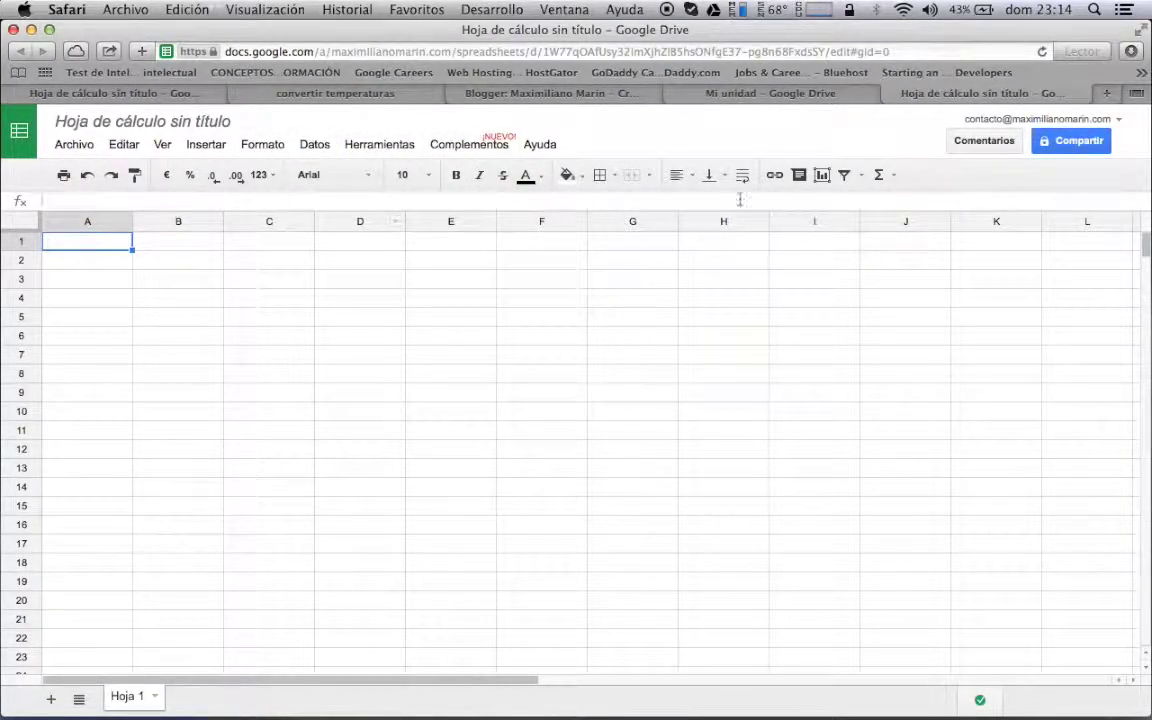
left_click(396, 148)
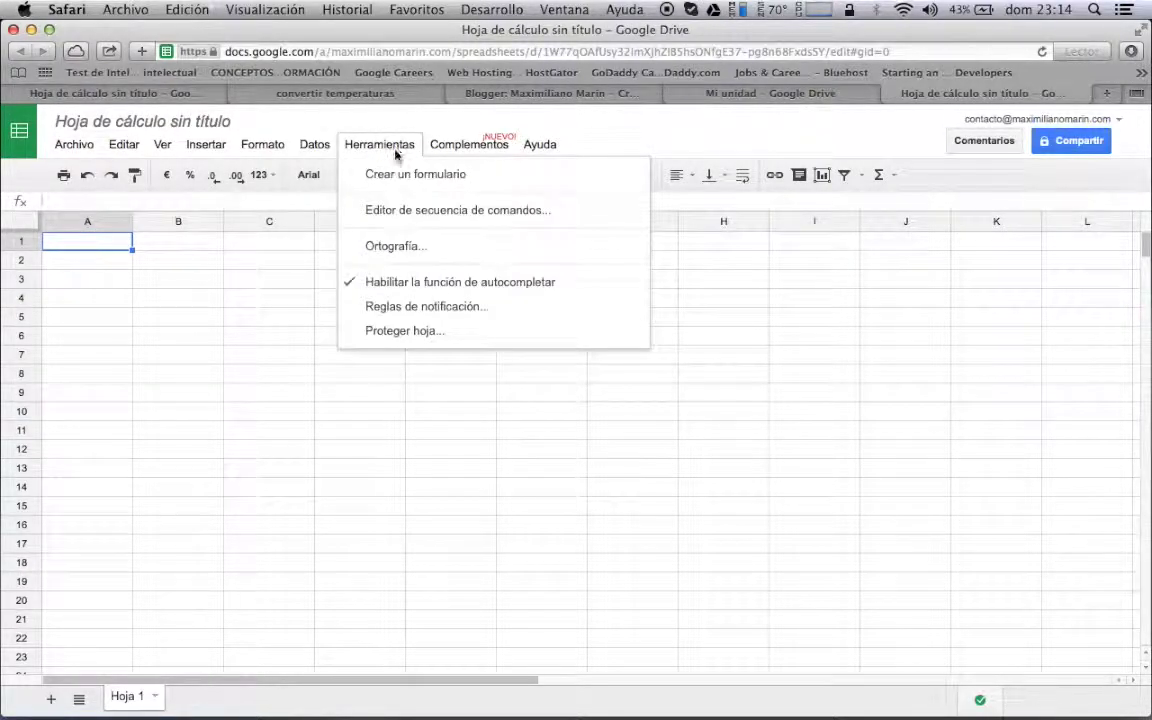
left_click(466, 213)
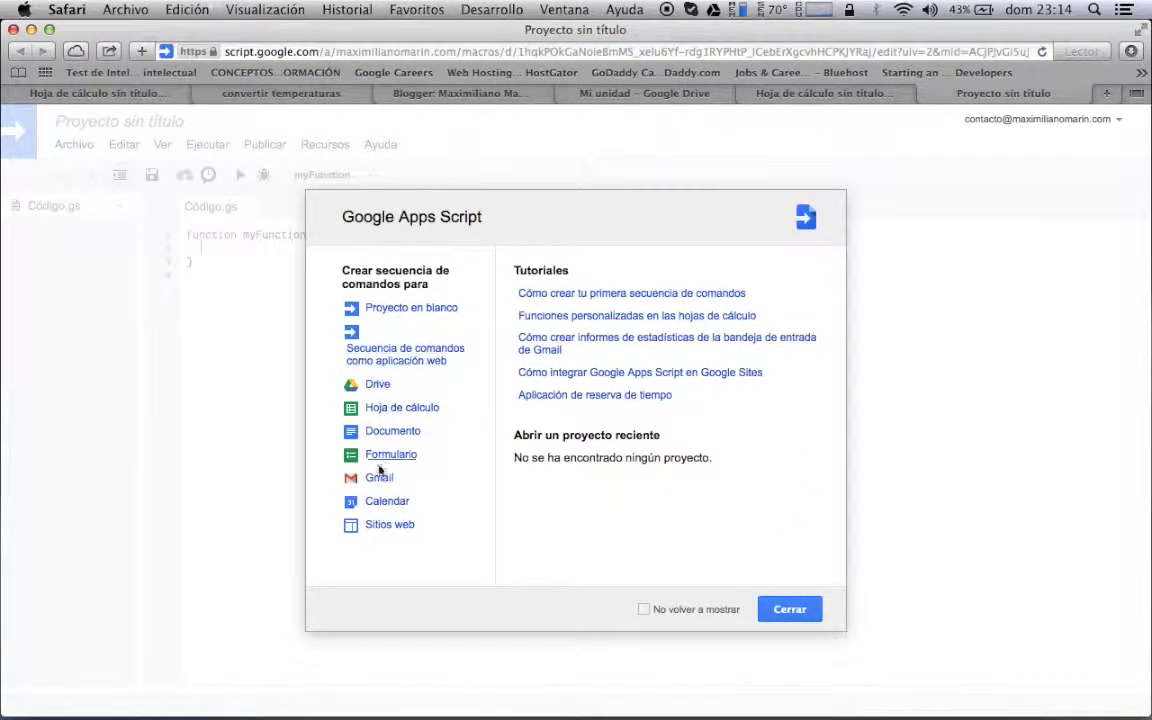
- Close the Apps Script welcome dialog to reveal the empty myFunction in Código.gs
left_click(797, 610)
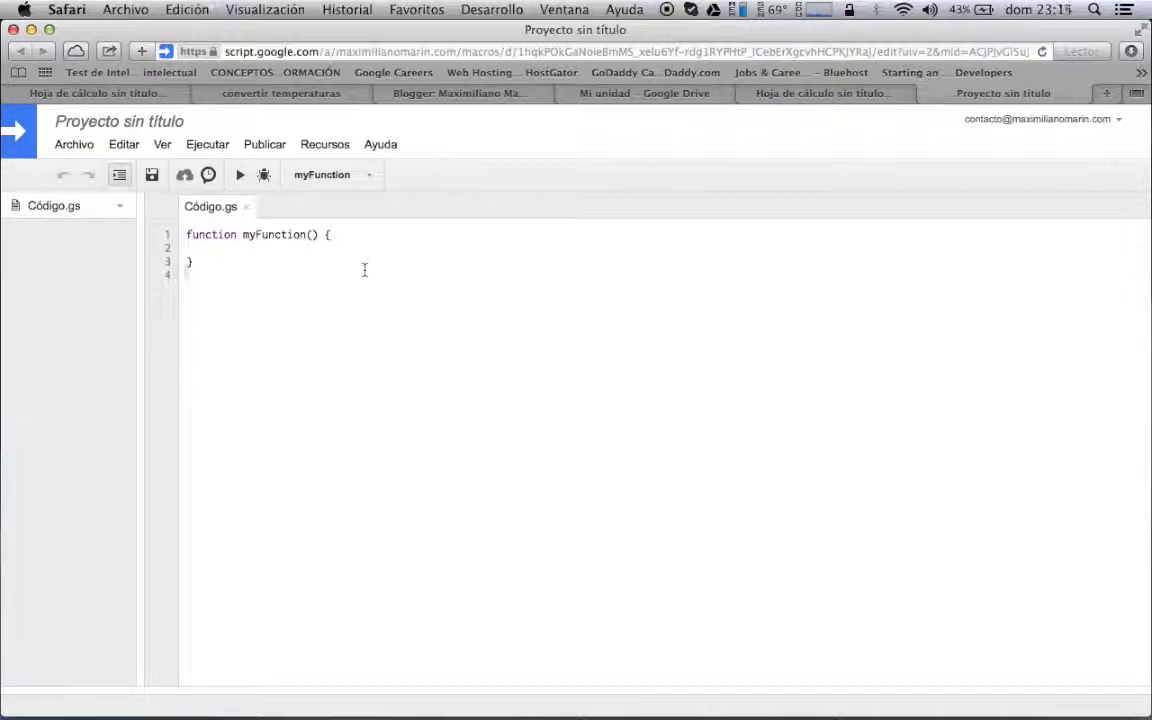
- Close the Proyecto sin título and duplicate spreadsheet tabs, returning to the convertir temperaturas script
left_click(923, 93)
left_click(890, 93)
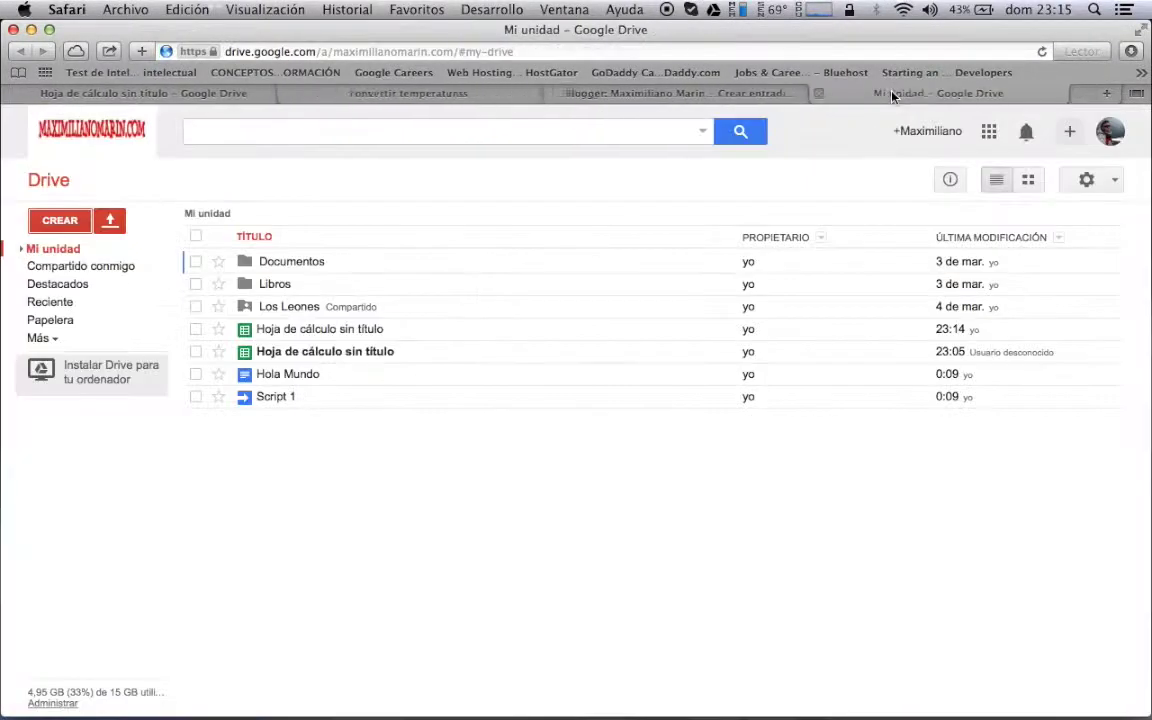
left_click(348, 95)
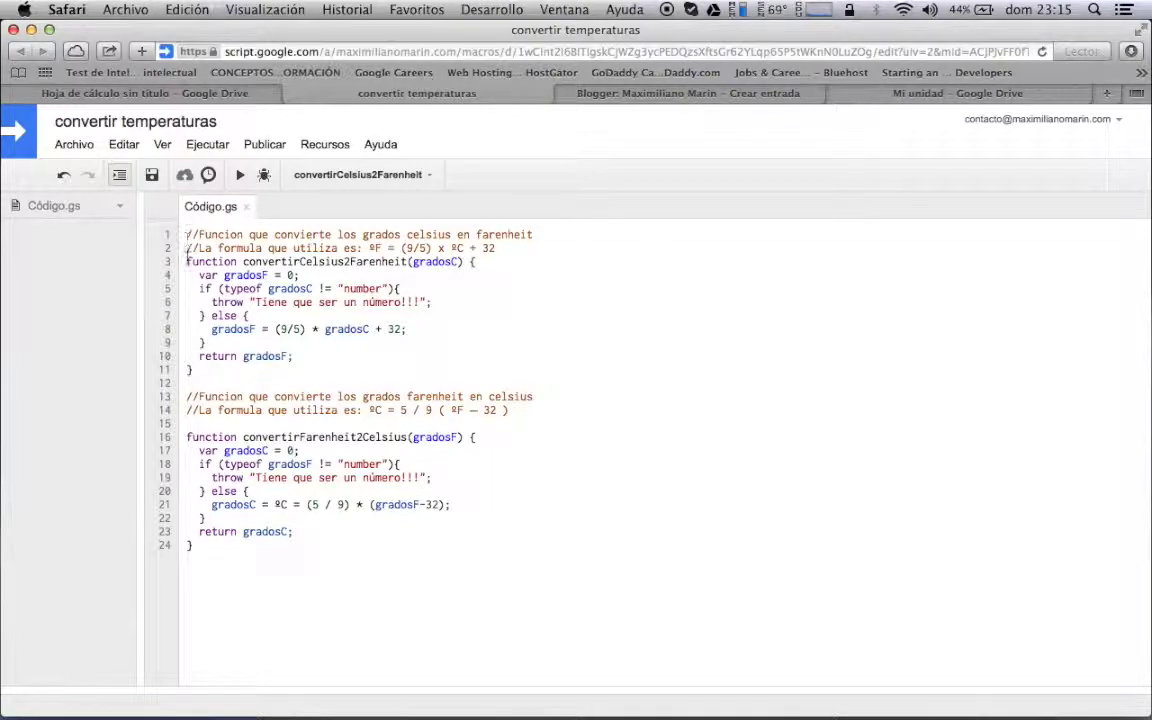
- Highlight the convertirCelsius2Farenheit function code in Código.gs to review it
mouse_move(186, 261)
left_mouse_down()
mouse_move(499, 312)
mouse_move(496, 370)
left_mouse_up()
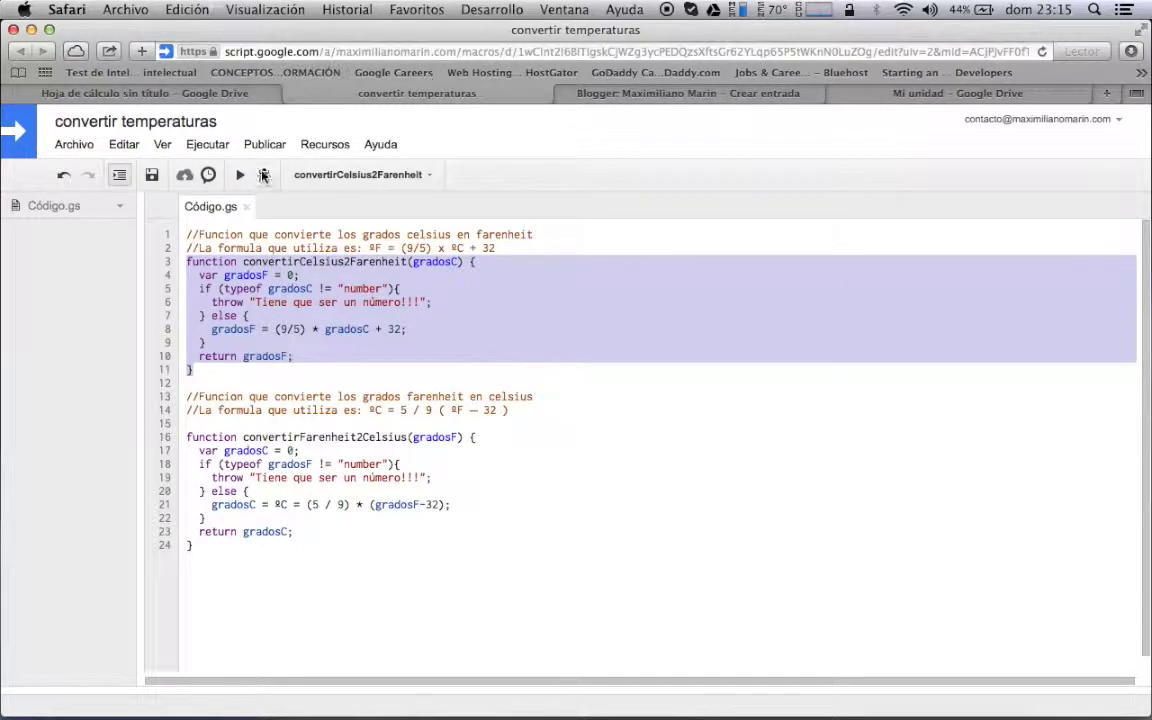
- Delete the failing #ERROR! formula from cell A1
left_click(239, 98)
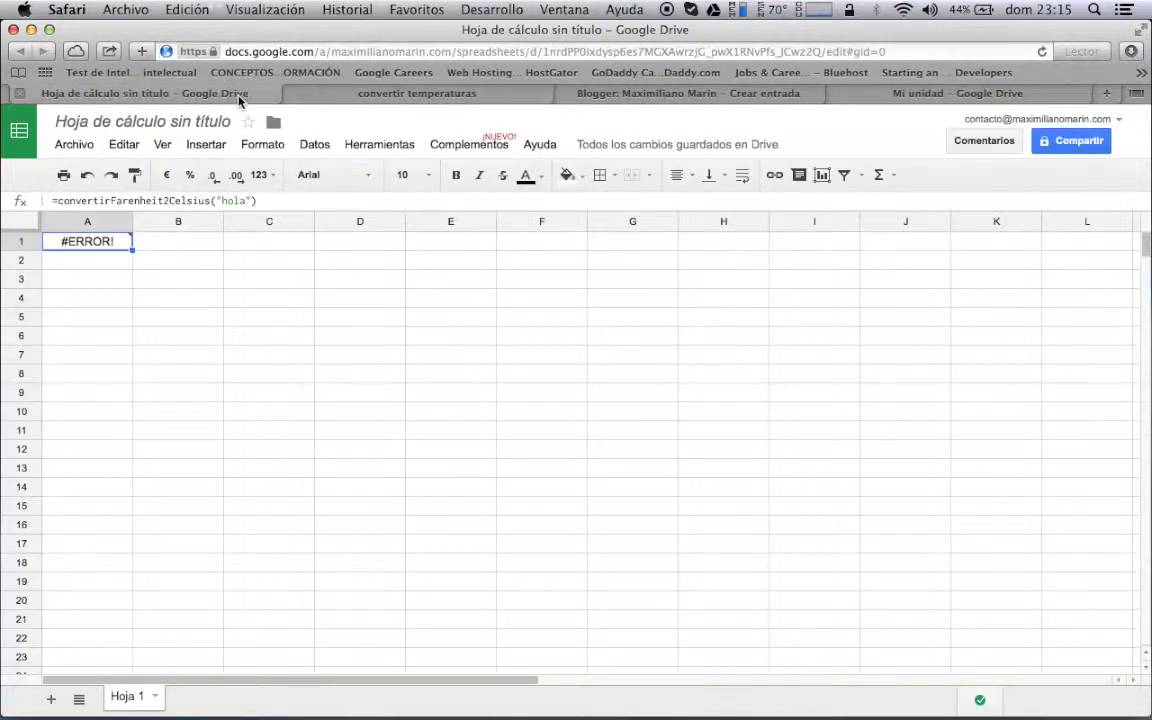
left_click(268, 201)
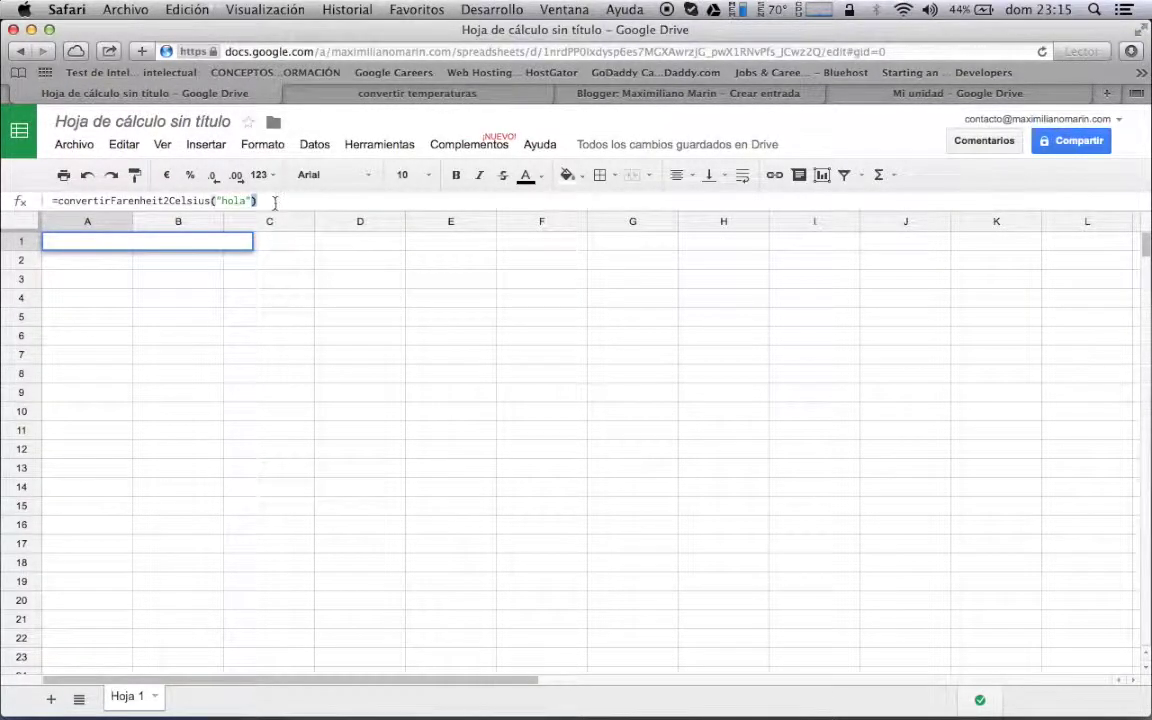
left_click_drag(270, 201, 6, 203)
key("BackSpace")
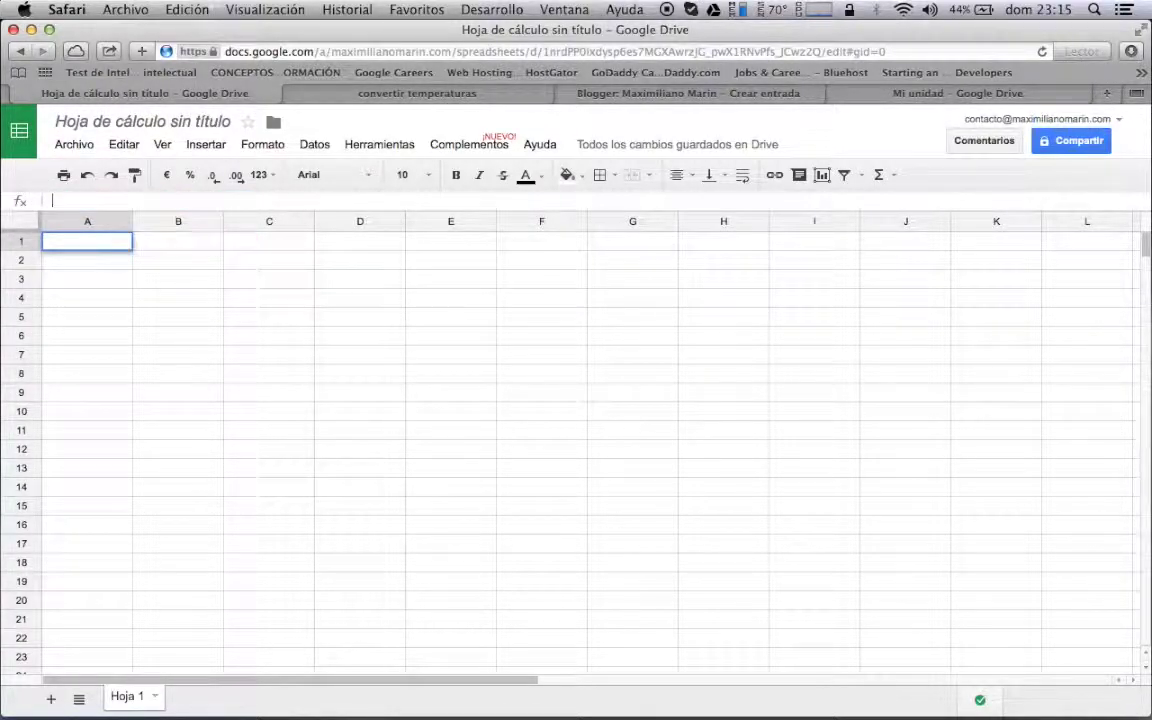
left_click(103, 246)
- Start typing =convertir in A1 and copy the convertirCelsius2Farenheit name from the script
left_click(114, 202)
type("=")
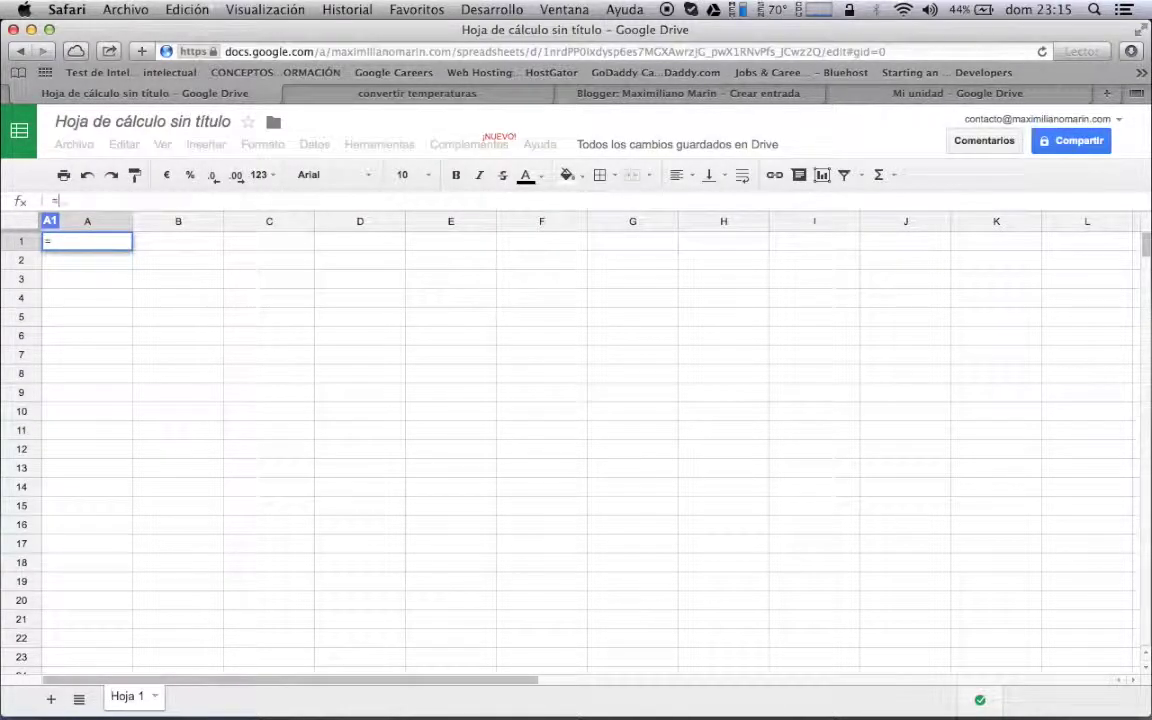
type("con")
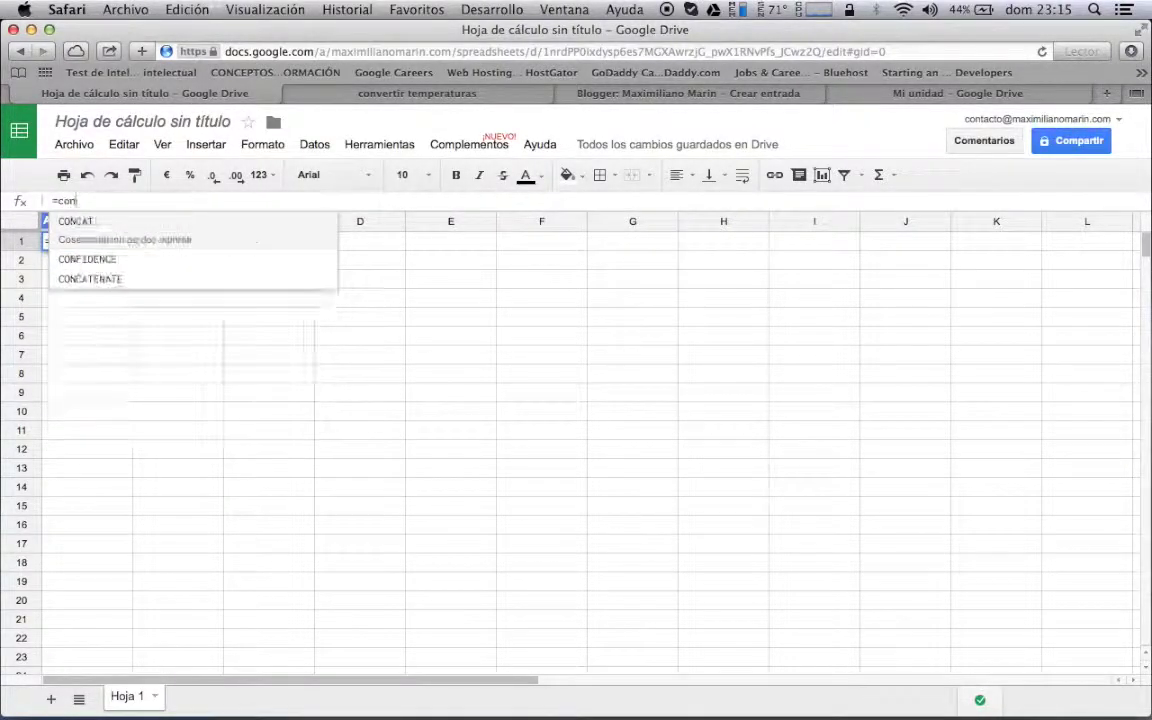
type("ver")
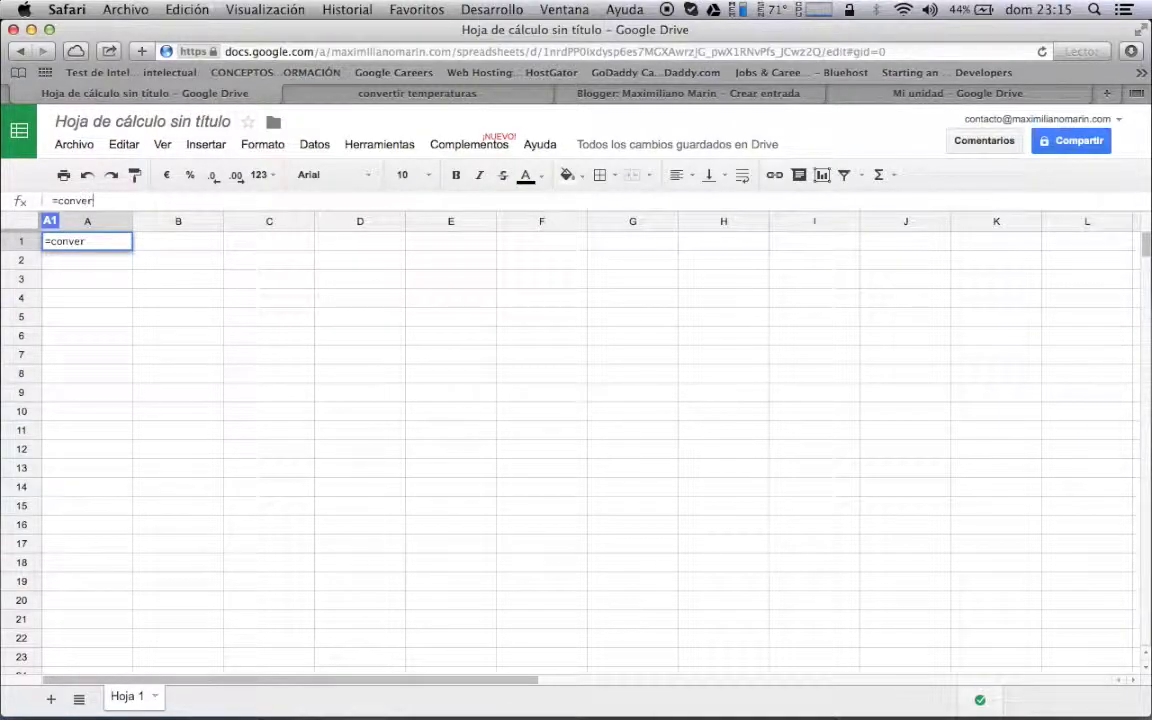
type("tir")
left_click(295, 92)
left_click(340, 263)
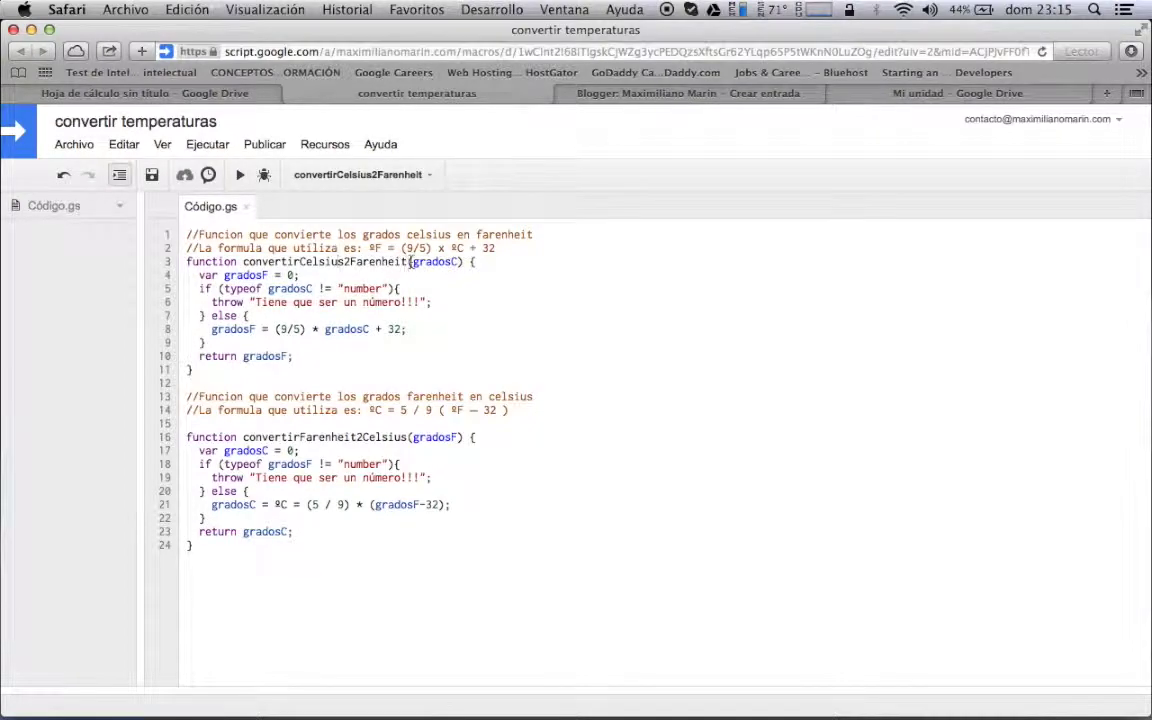
left_click_drag(407, 262, 244, 262)
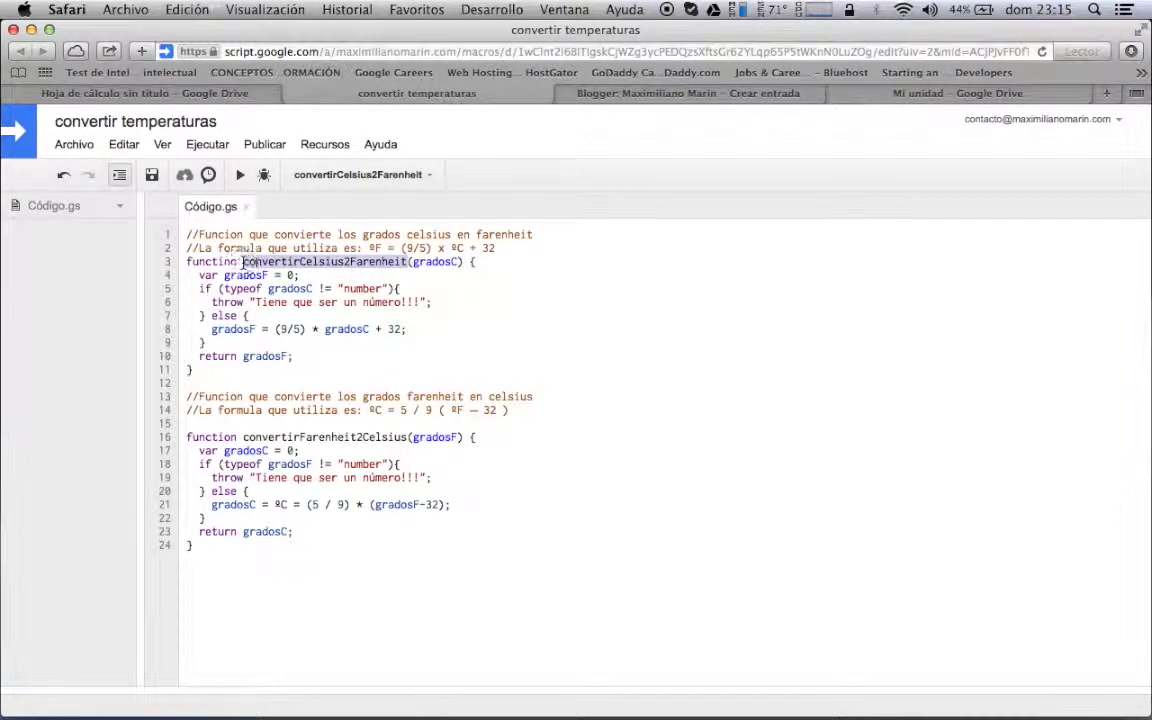
key("super+c")
- Complete A1 as =convertirCelsius2Farenheit(100) and confirm it shows 212
left_click(204, 92)
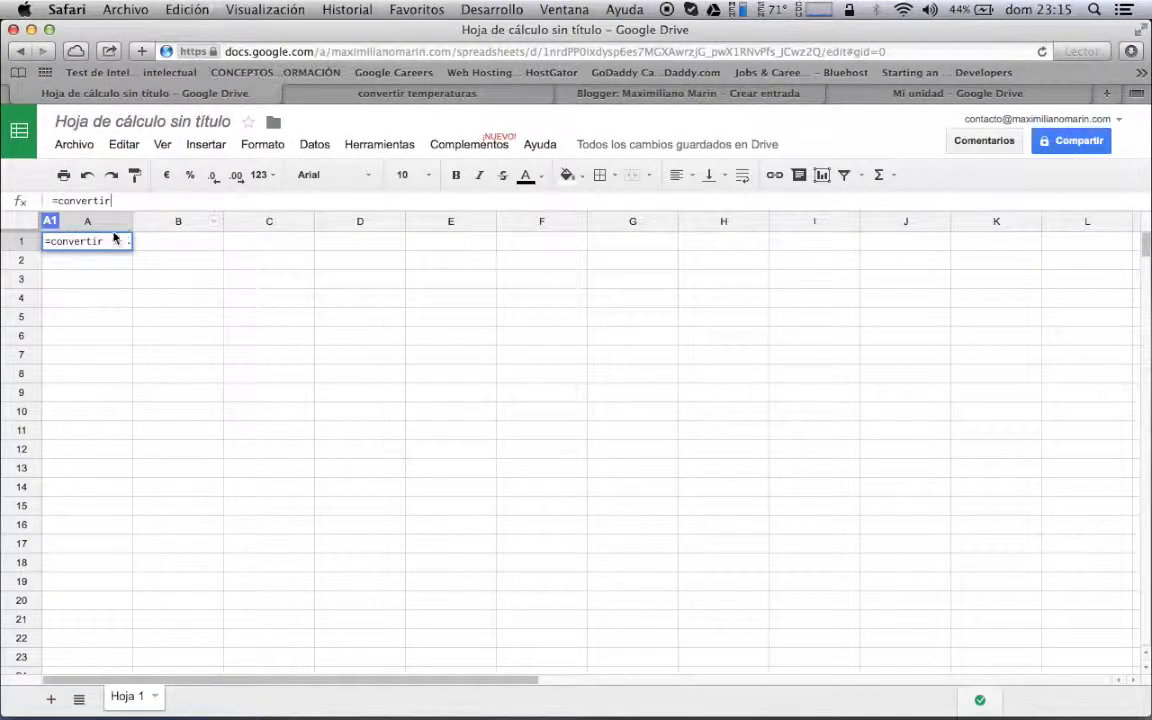
left_click_drag(122, 200, 60, 200)
key("super+v")
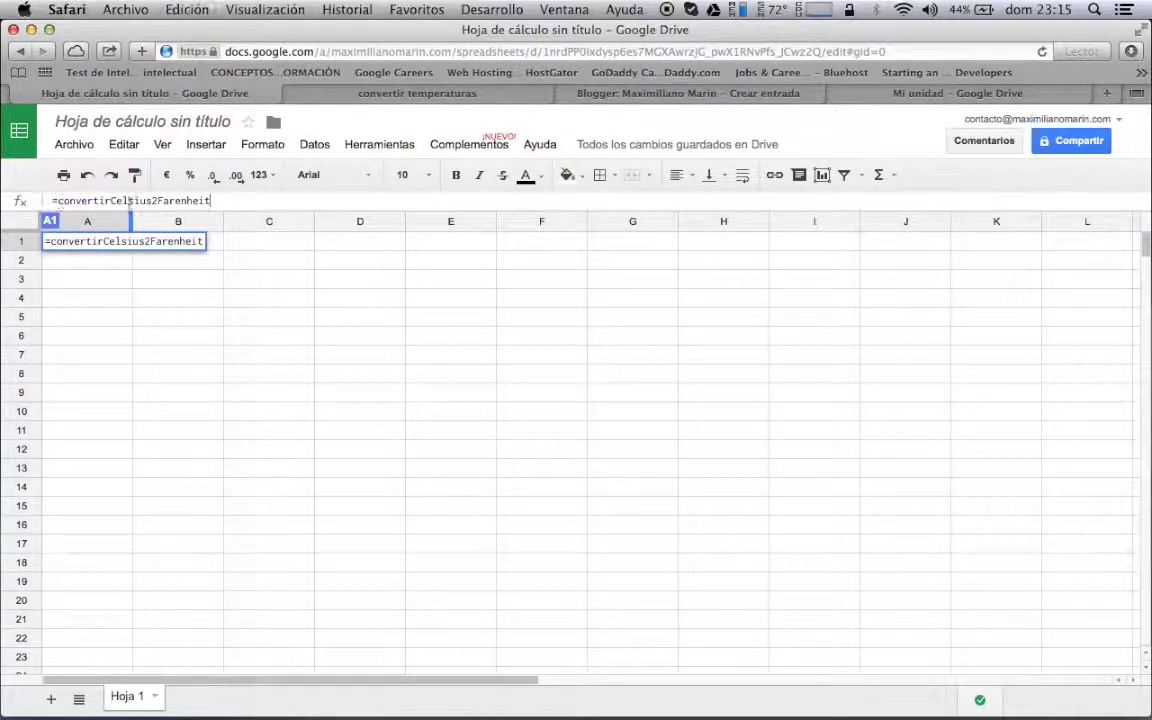
type("()")
left_click(219, 200)
type("10")
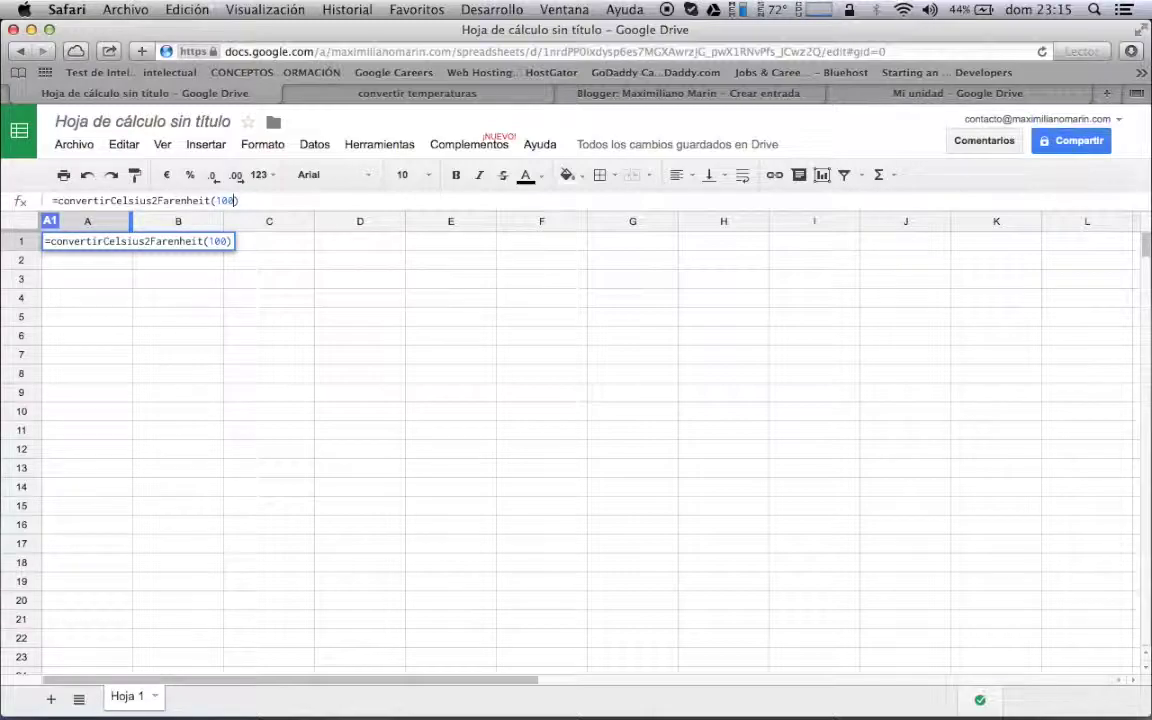
type("0")
key("Return")
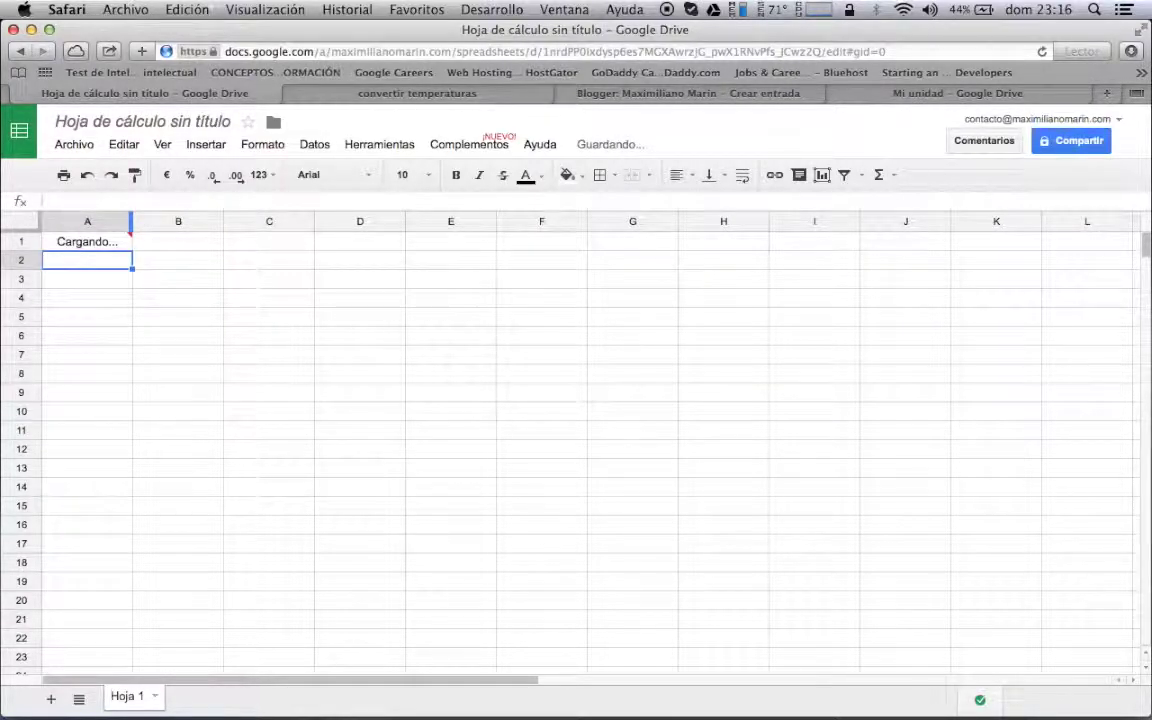
left_click(111, 246)
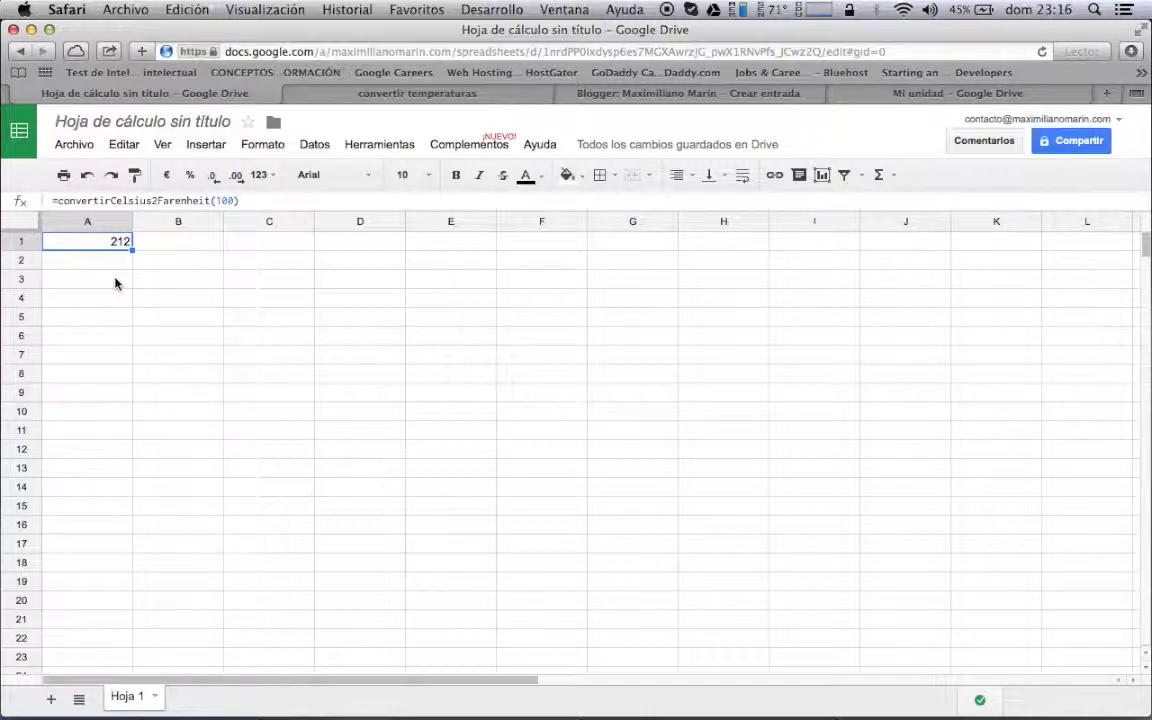
left_click(115, 276)
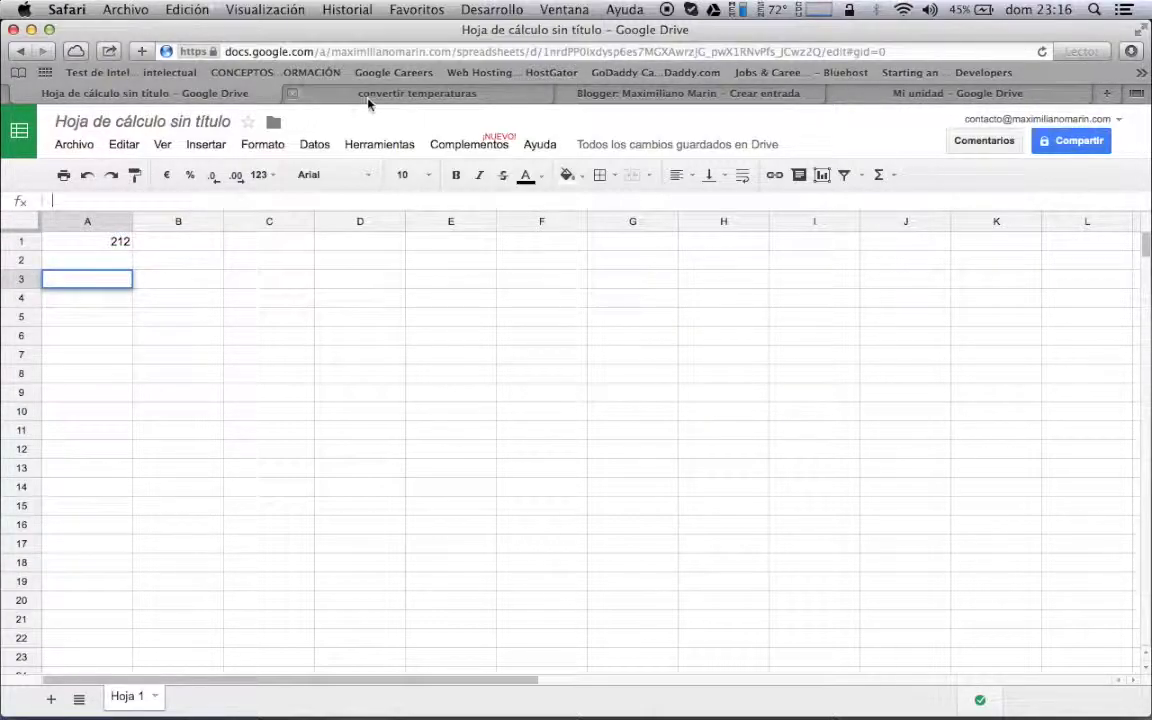
- Copy the convertirFarenheit2Celsius name from the script and paste it after = in A3
left_click(331, 88)
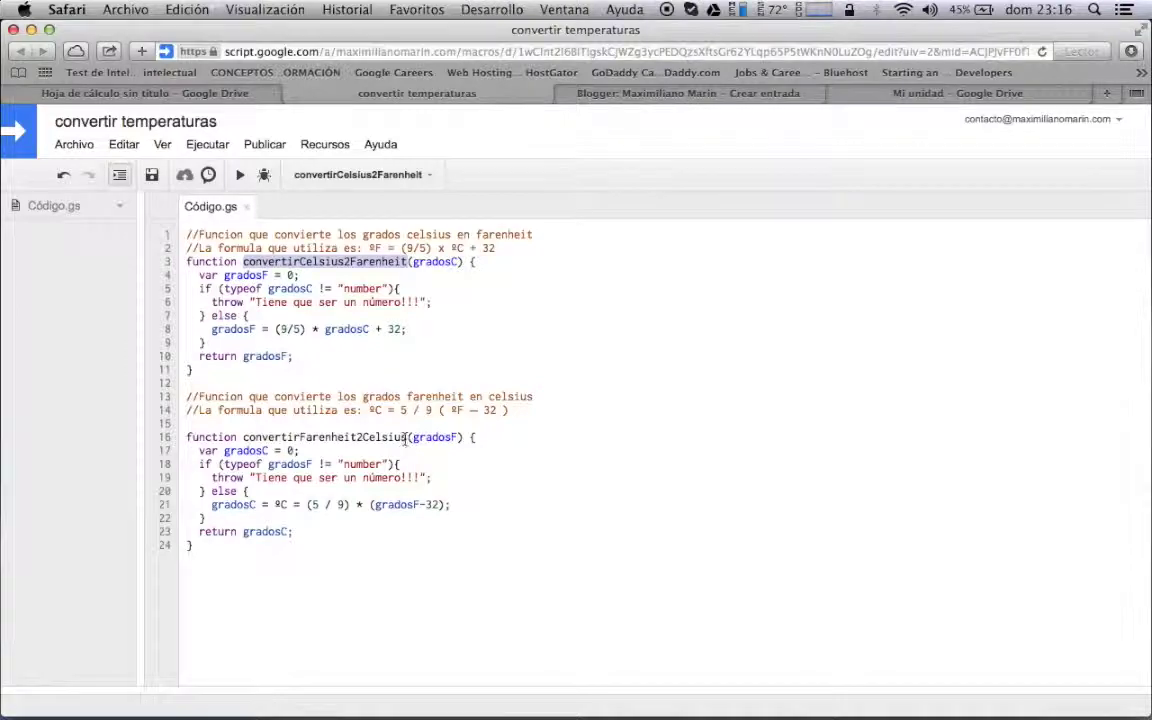
double_click(258, 437)
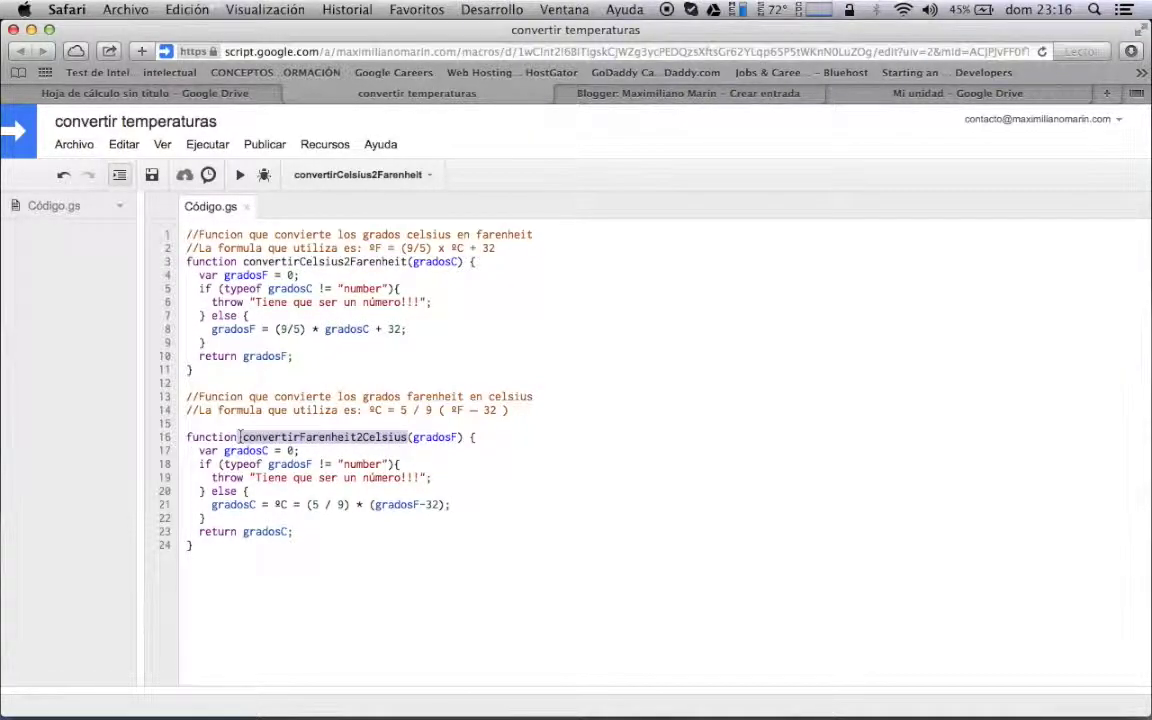
left_click(142, 92)
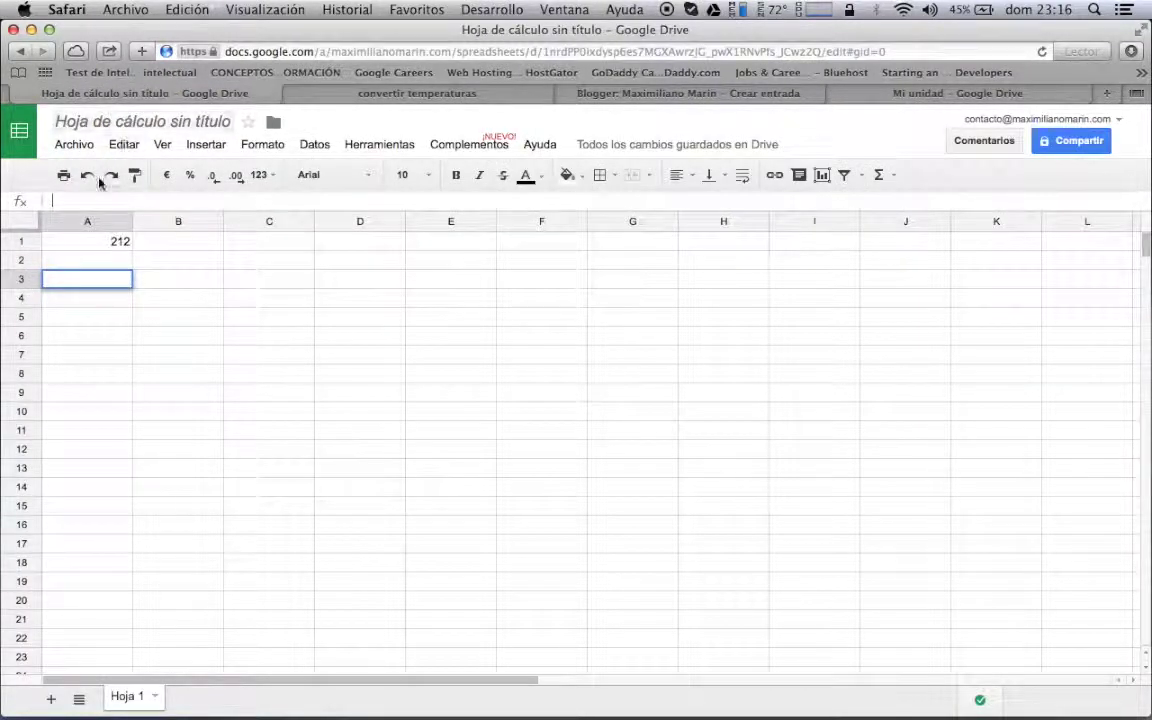
type("=")
key("super+v")
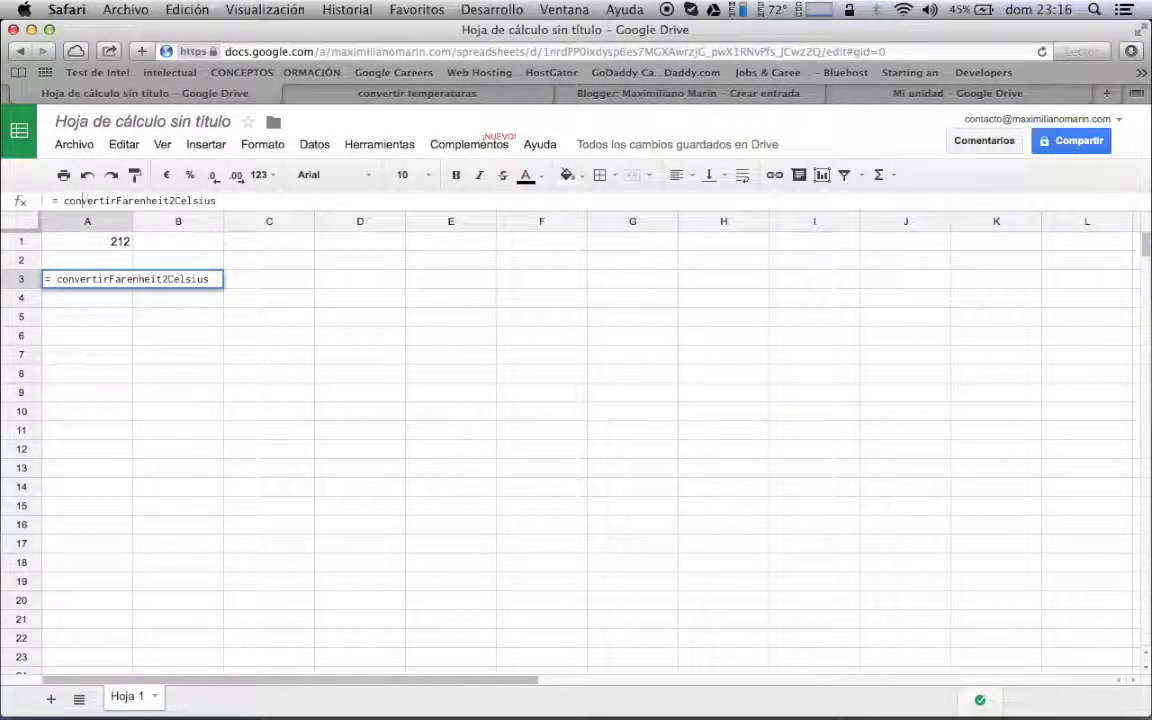
- Complete A3 as =convertirFarenheit2Celsius(A1), showing 100, and compare it with A1's formula
left_click(59, 200)
key("BackSpace")
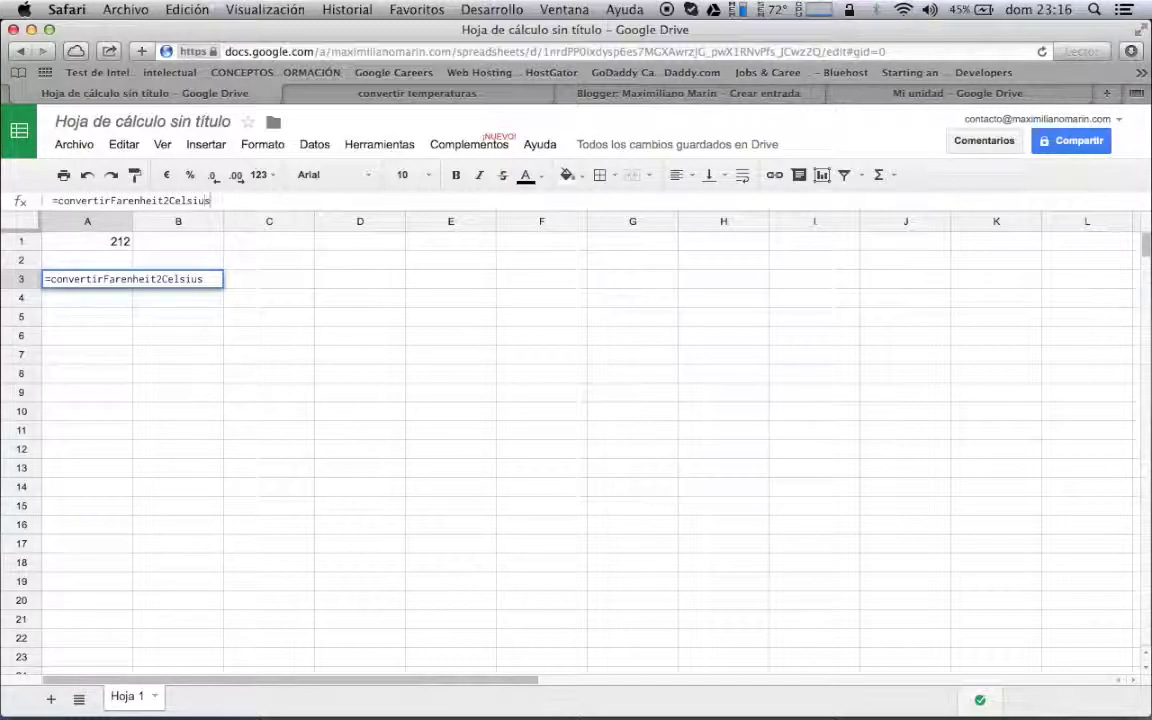
left_click(213, 200)
type("()")
key("Left")
type("A1")
key("Return")
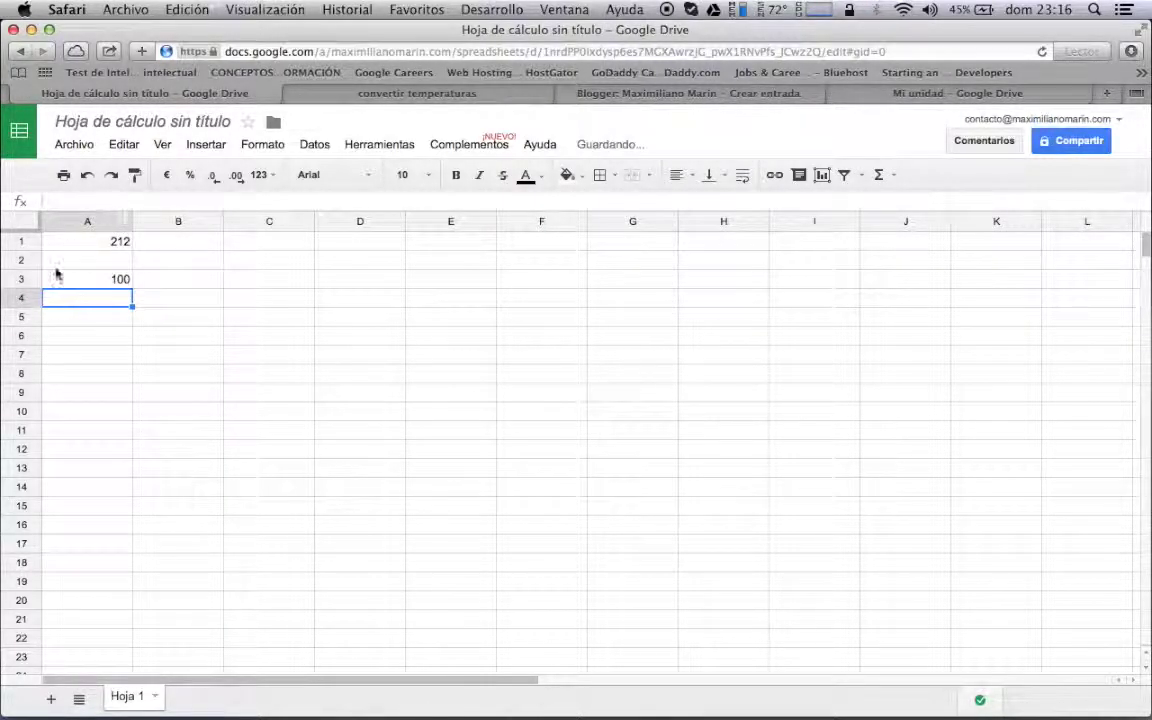
left_click(105, 280)
left_click(112, 244)
left_click(108, 282)
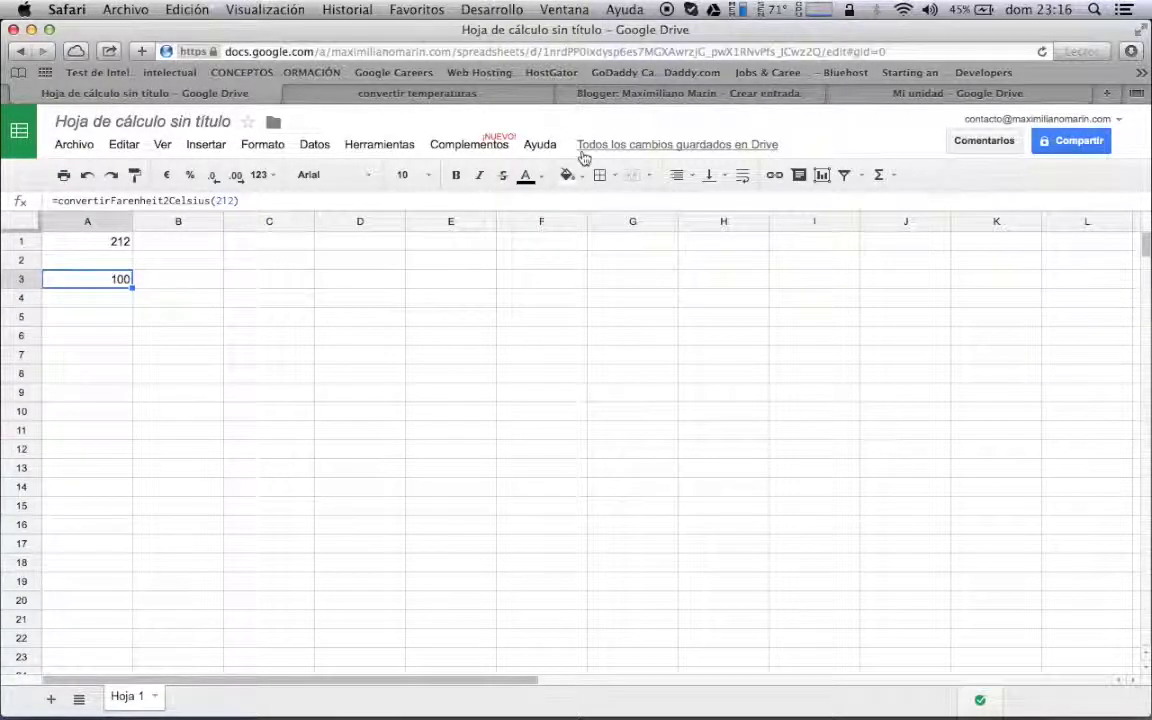
left_click(504, 95)
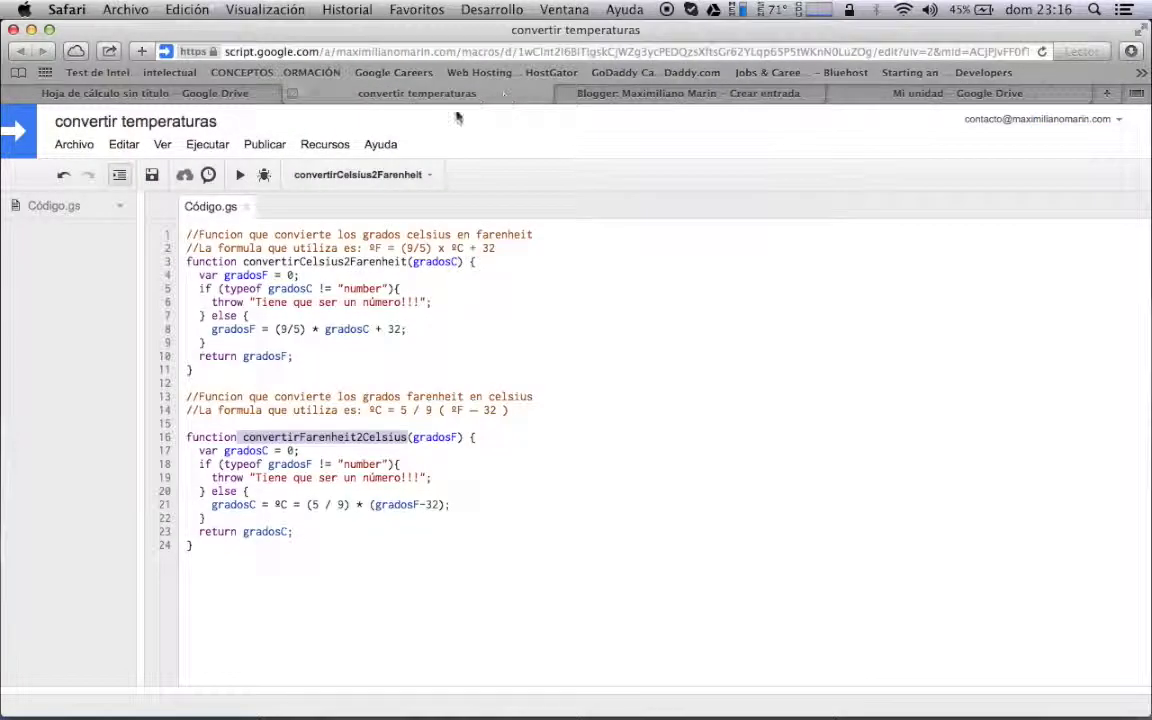